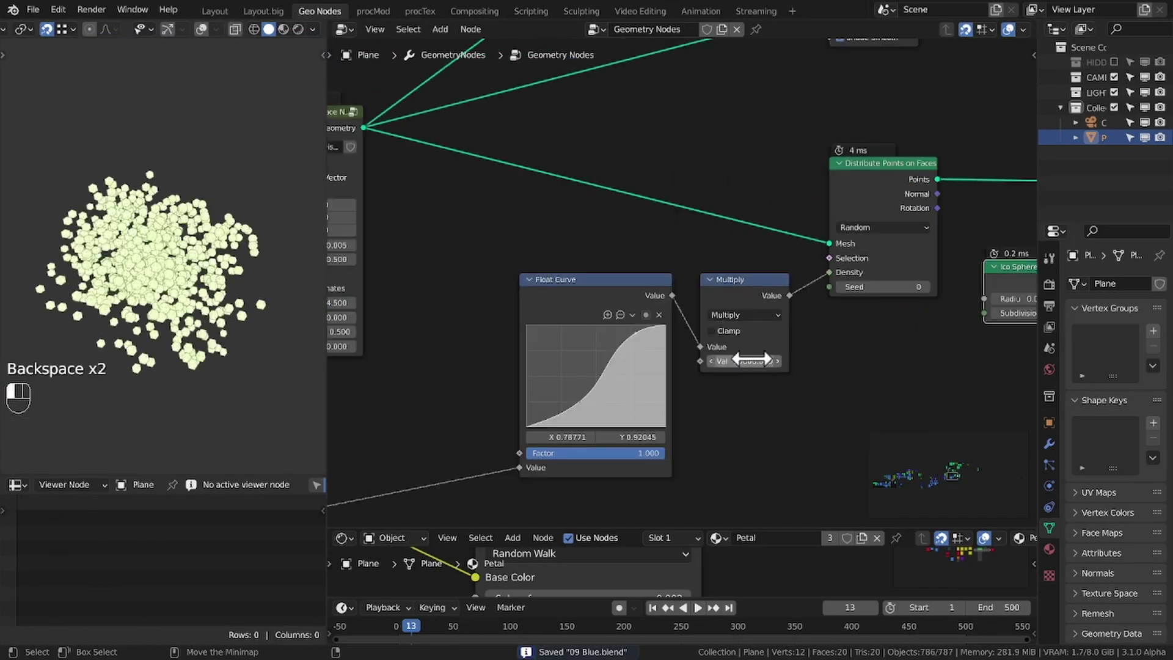
# Restrict the distributed points by linking a Less Than node to Selection and setting its B threshold to 0.700
pyautogui.scroll(2, 709, 368)
pyautogui.moveTo(710, 369); pyautogui.dragTo(687, 435)
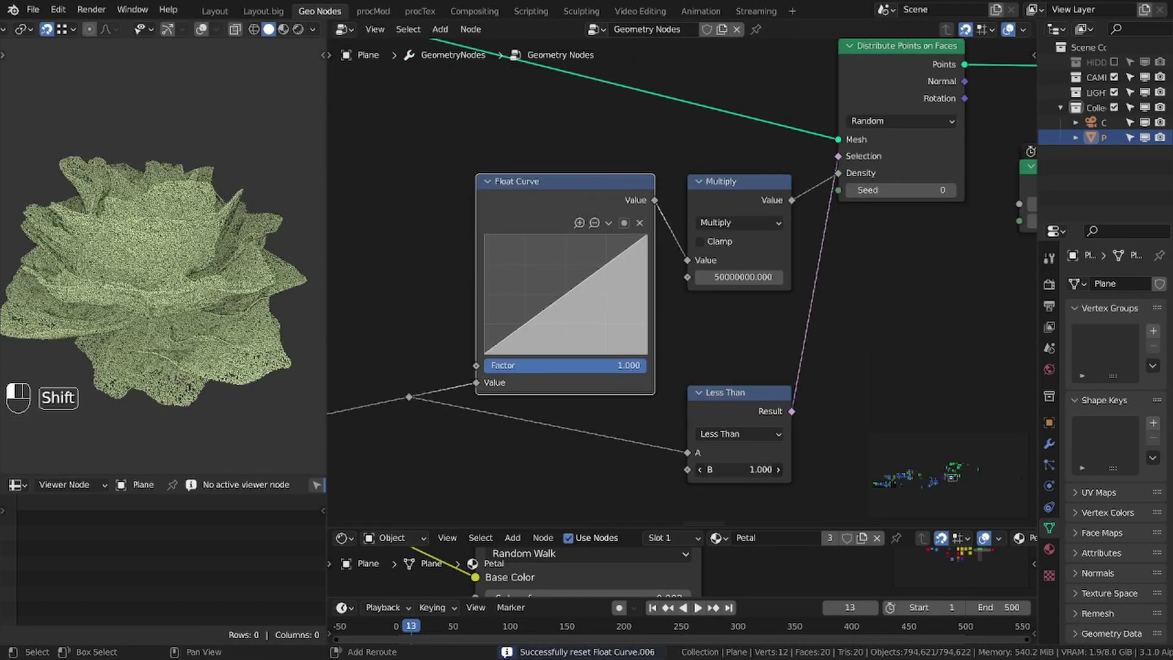
pyautogui.keyDown('shift'); pyautogui.moveTo(739, 469); pyautogui.dragTo(715, 469); pyautogui.keyUp('shift')
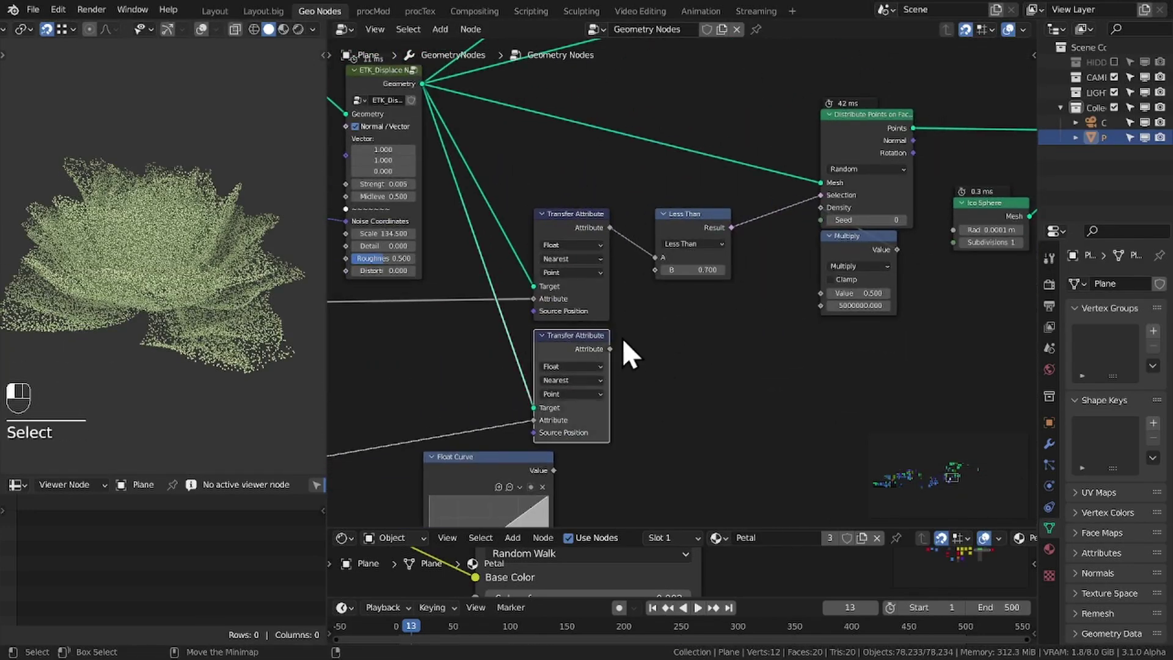
# Remove the Less Than node and duplicate the Float Curve to drive the Scale of Instance on Points
pyautogui.press('x')
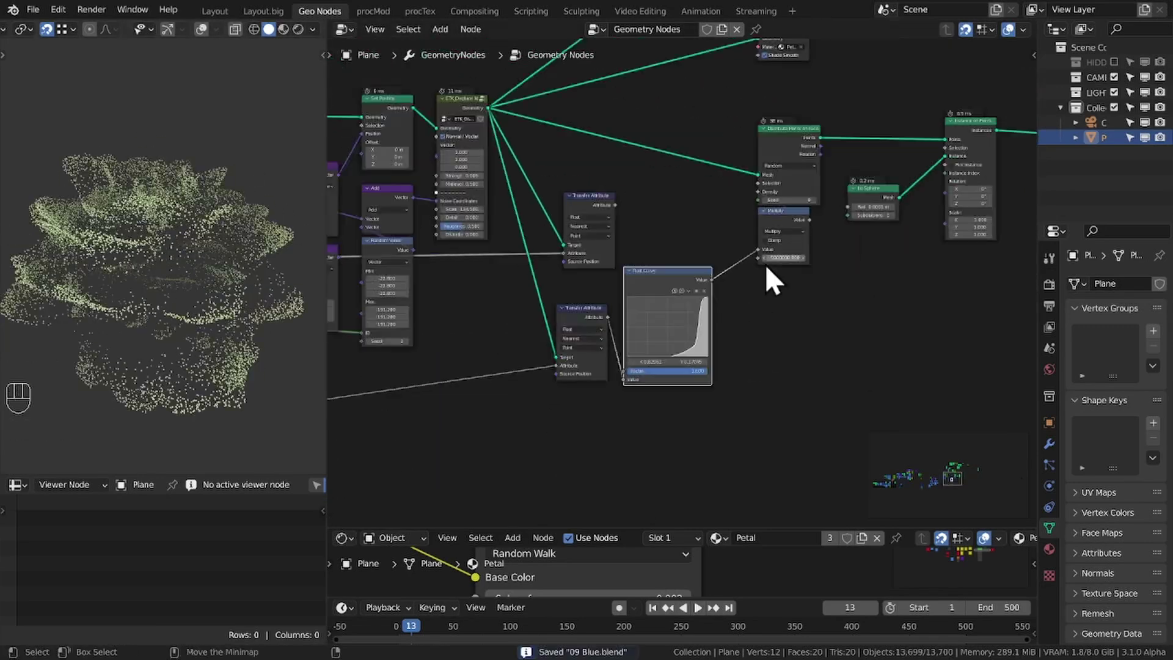
pyautogui.hotkey('ctrl', 'x')
pyautogui.hotkey('shift', 'd')
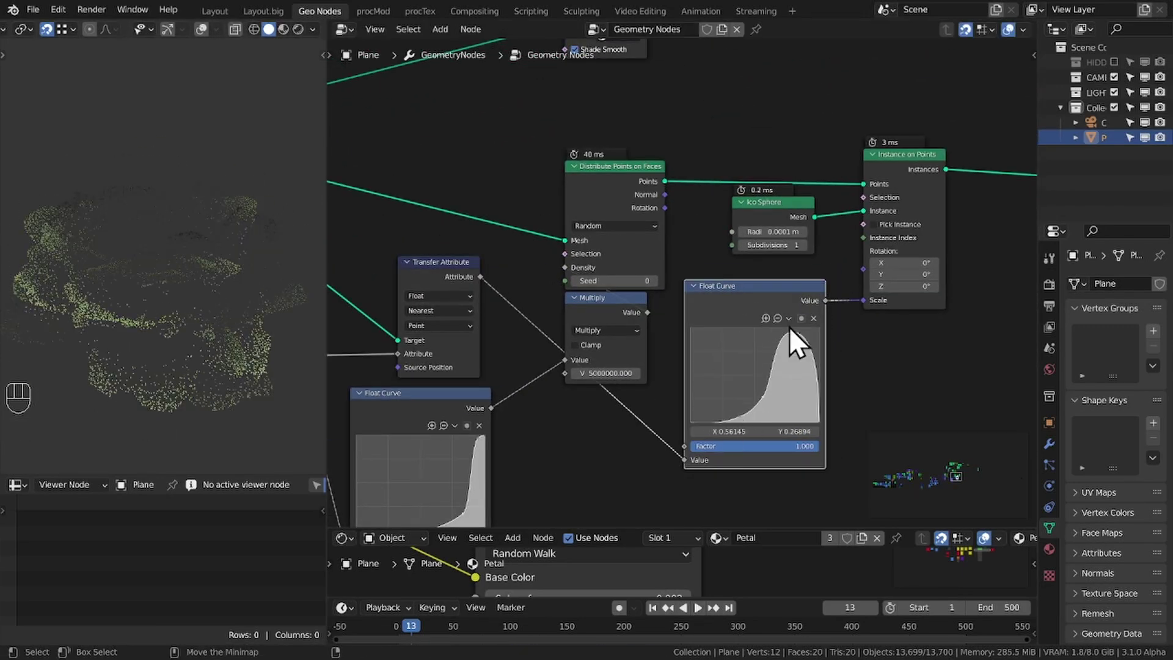
# Advance playback to frame 95 and multiply the scale curve by an ETK_Random Bias node with Min 1.000, Max 2.000 and Bias 0.077
pyautogui.hotkey('shift', 'space')
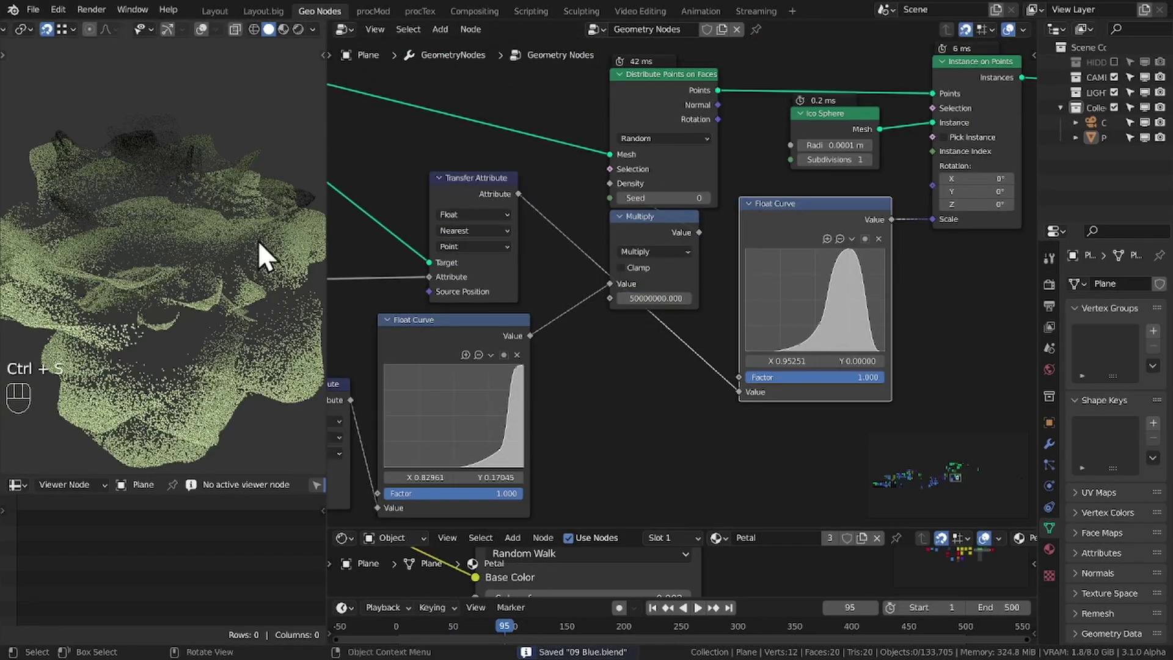
pyautogui.hotkey('shift', 'a')
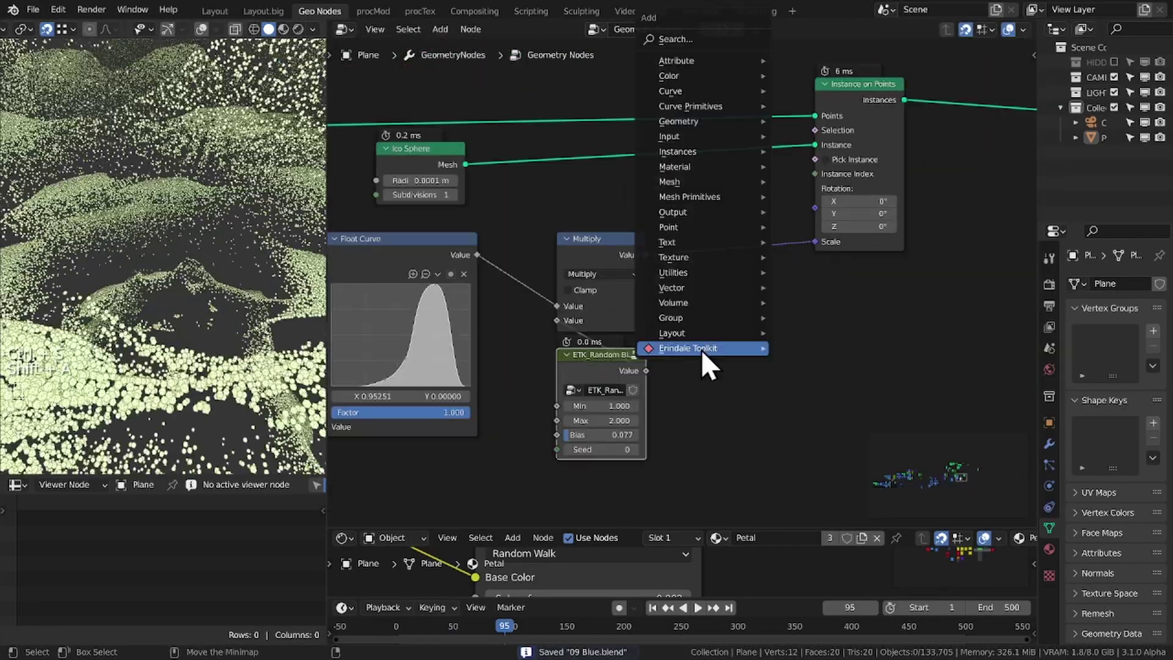
pyautogui.click(702, 350)
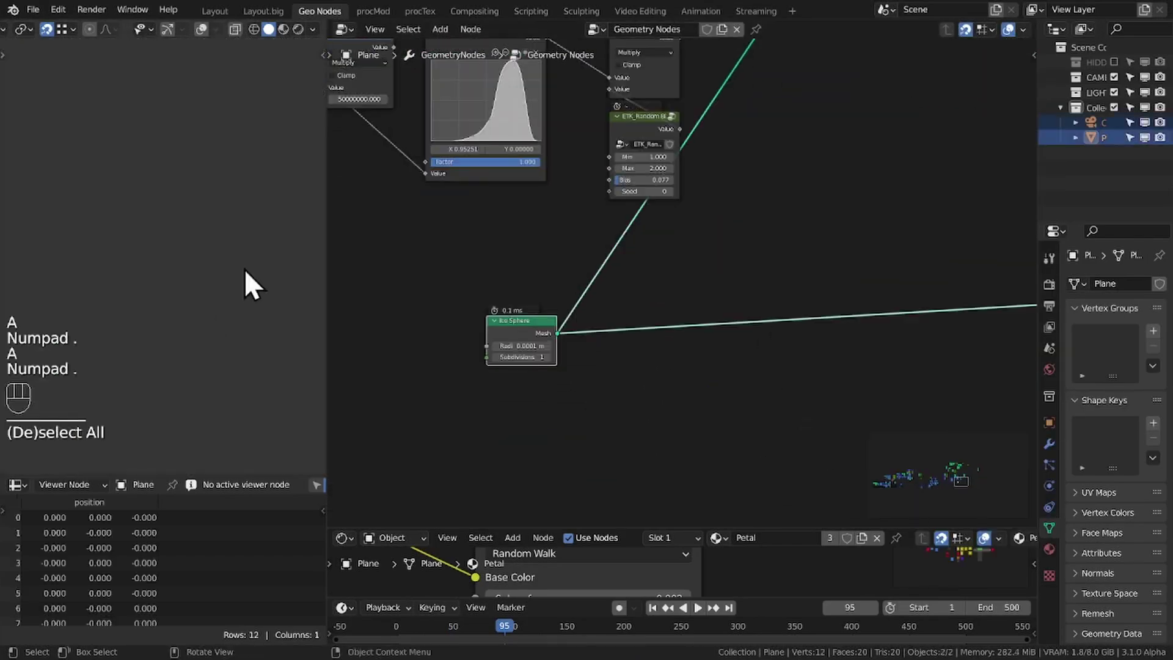
# Reshape the ico sphere using Capture Attribute, Subdivision Surface, Distance, Map Range and Scale nodes feeding the position of Set Position
pyautogui.press('KP_Decimal')
pyautogui.hotkey('shift', 'a')
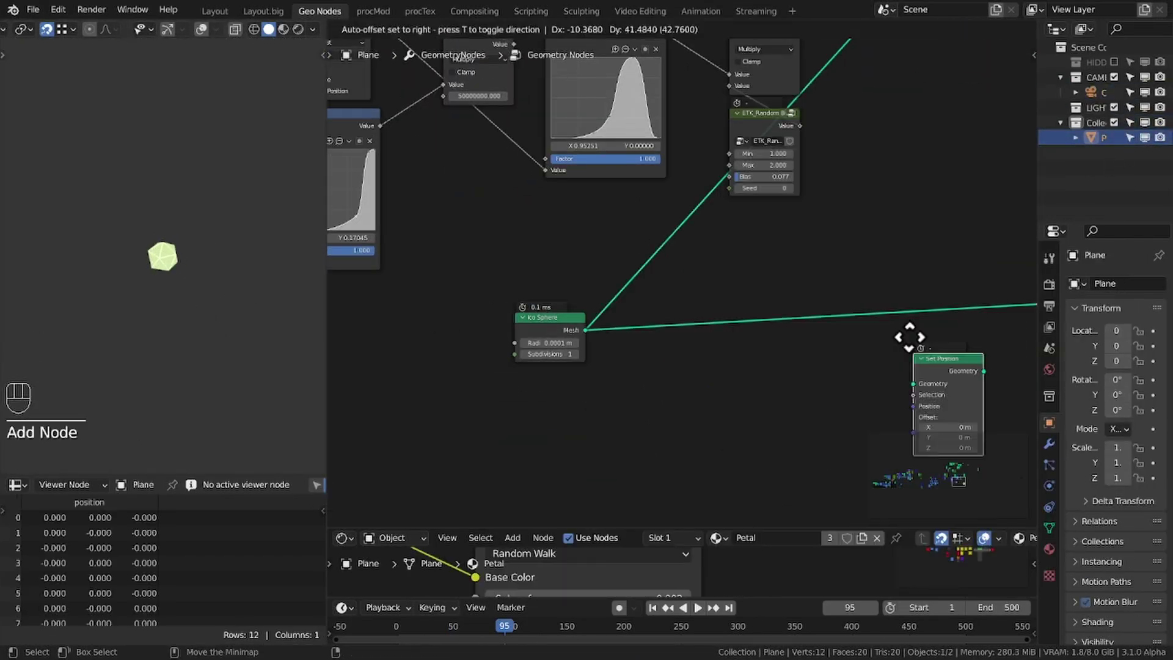
pyautogui.hotkey('shift', 'a')
pyautogui.click(666, 366)
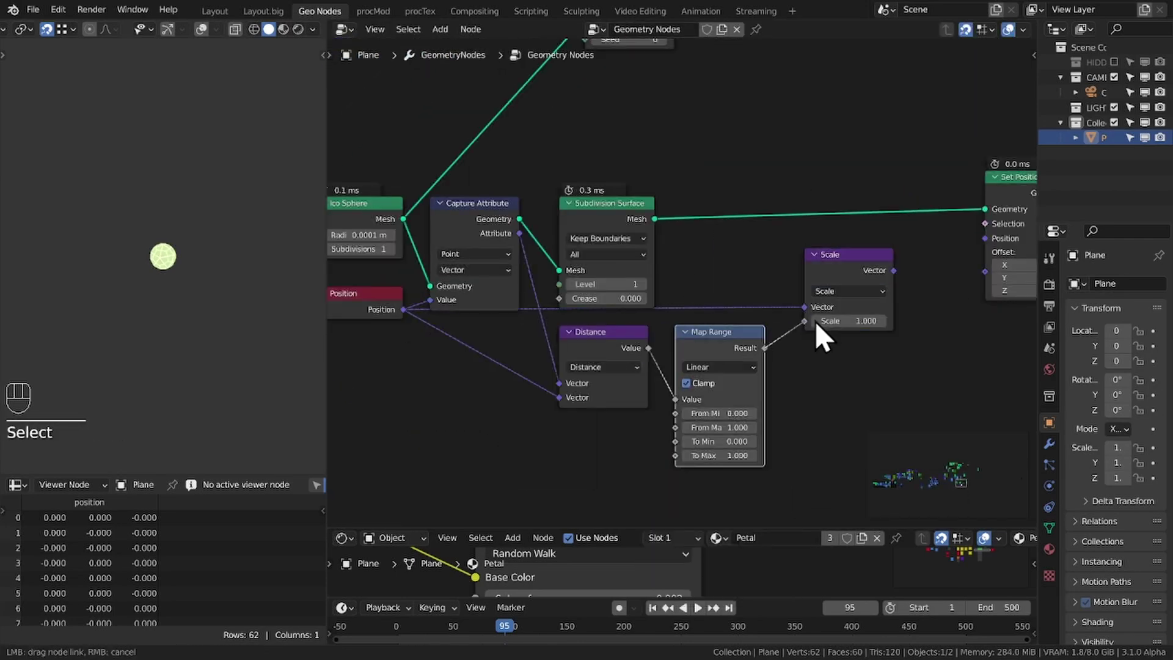
pyautogui.press('KP_0')
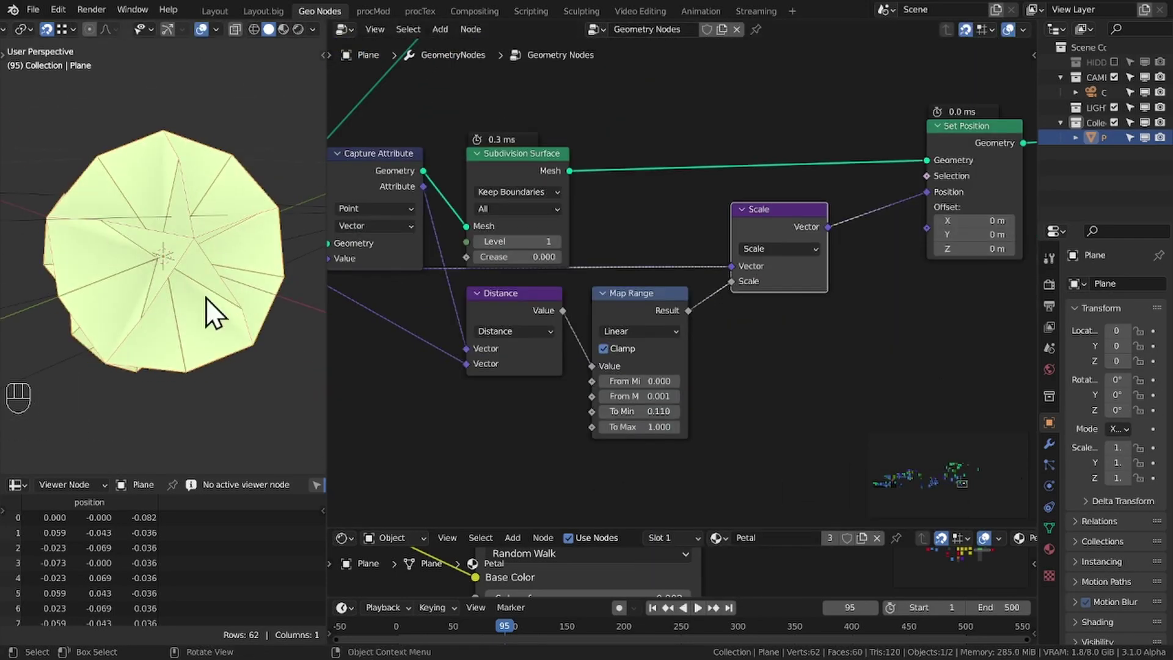
pyautogui.hotkey('ctrl', 'x')
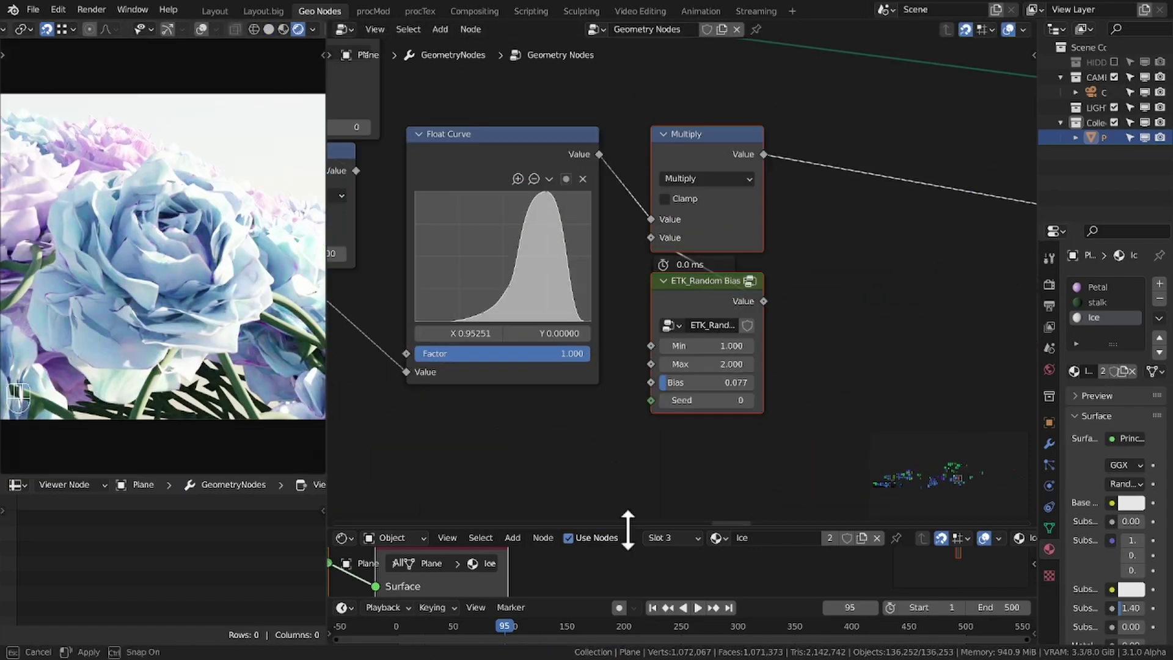
# Light the world with a Nishita Sky Texture at 5° sun elevation and 0.100 background strength, and save the file
pyautogui.hotkey('ctrl', 'h')
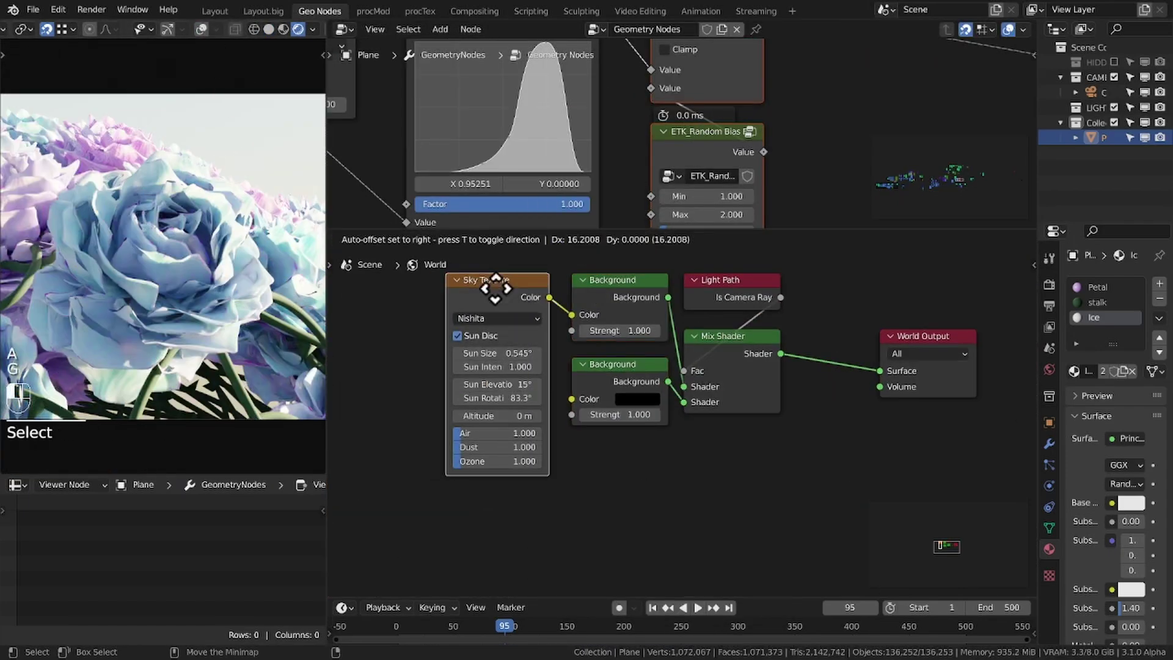
pyautogui.hotkey('ctrl', 's')
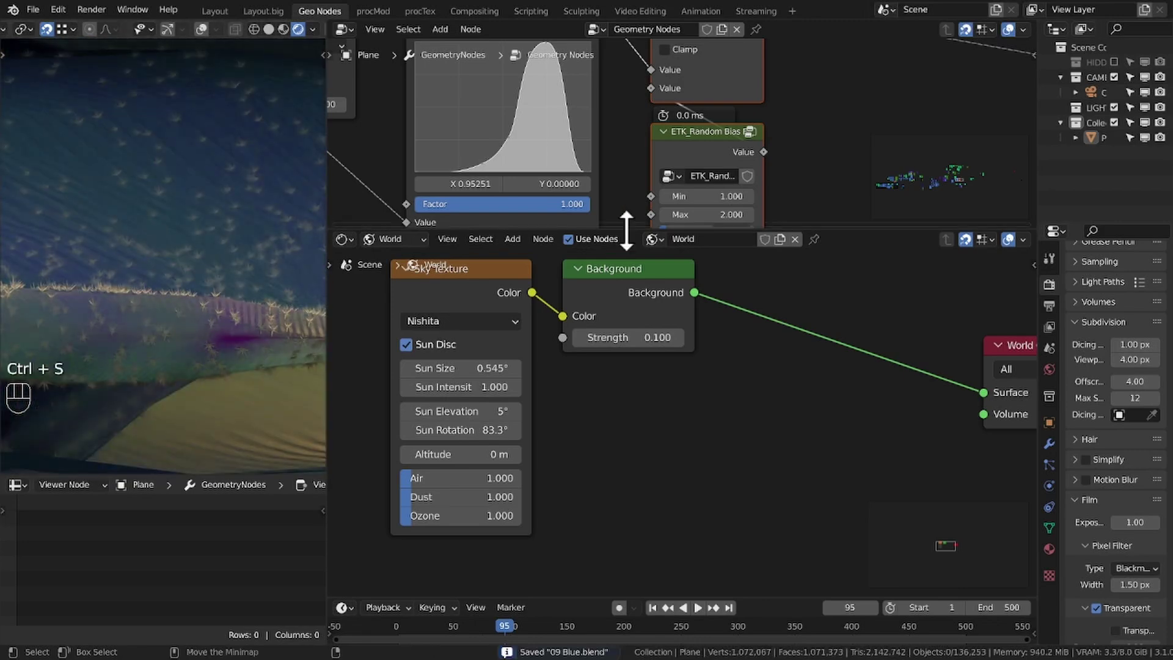
pyautogui.moveTo(641, 230); pyautogui.dragTo(642, 571)
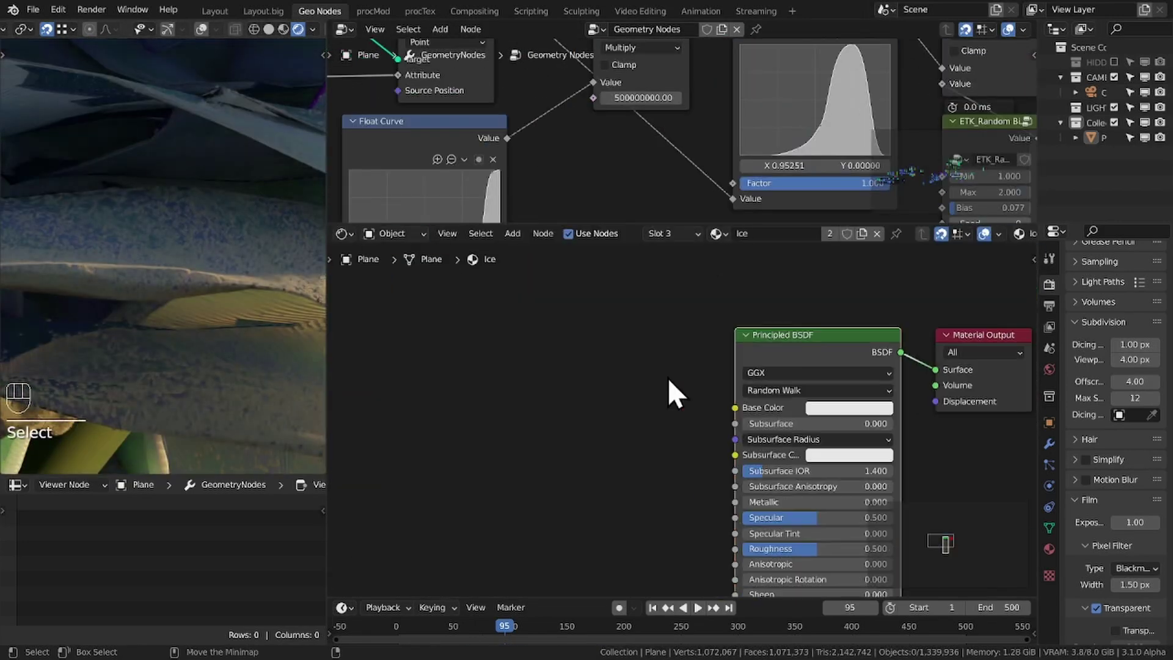
# Replace the Ice material's Principled BSDF with a Glass BSDF at IOR 1.200 and add Fresnel and Map Range nodes
pyautogui.hotkey('shift', 'a')
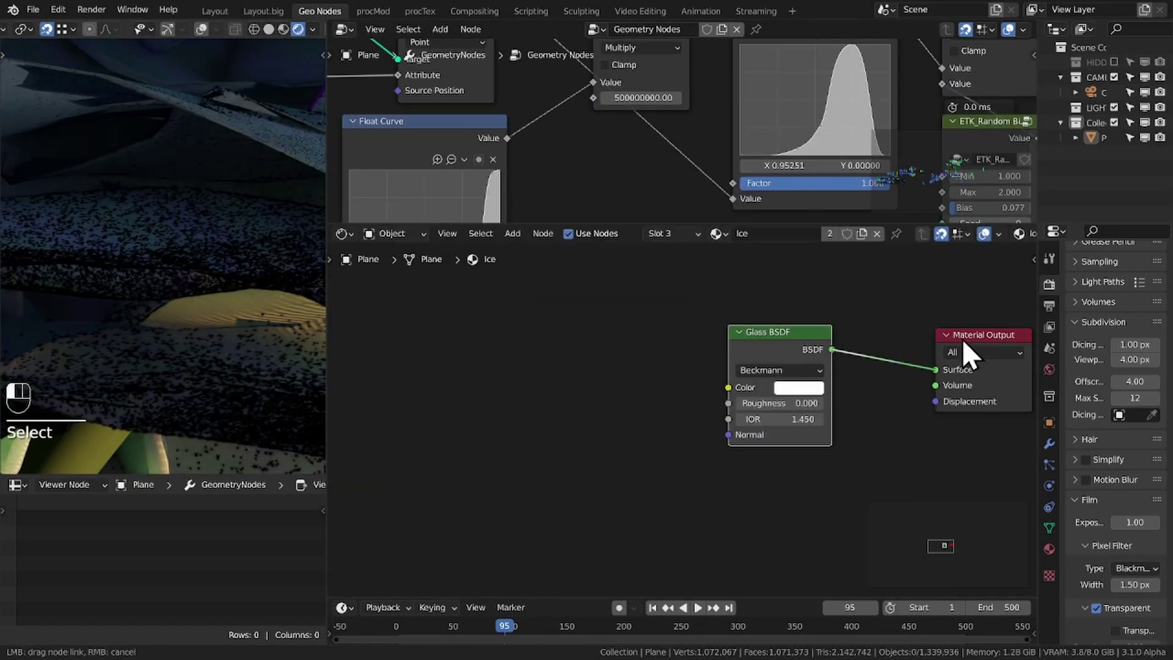
pyautogui.moveTo(782, 419); pyautogui.dragTo(742, 429)
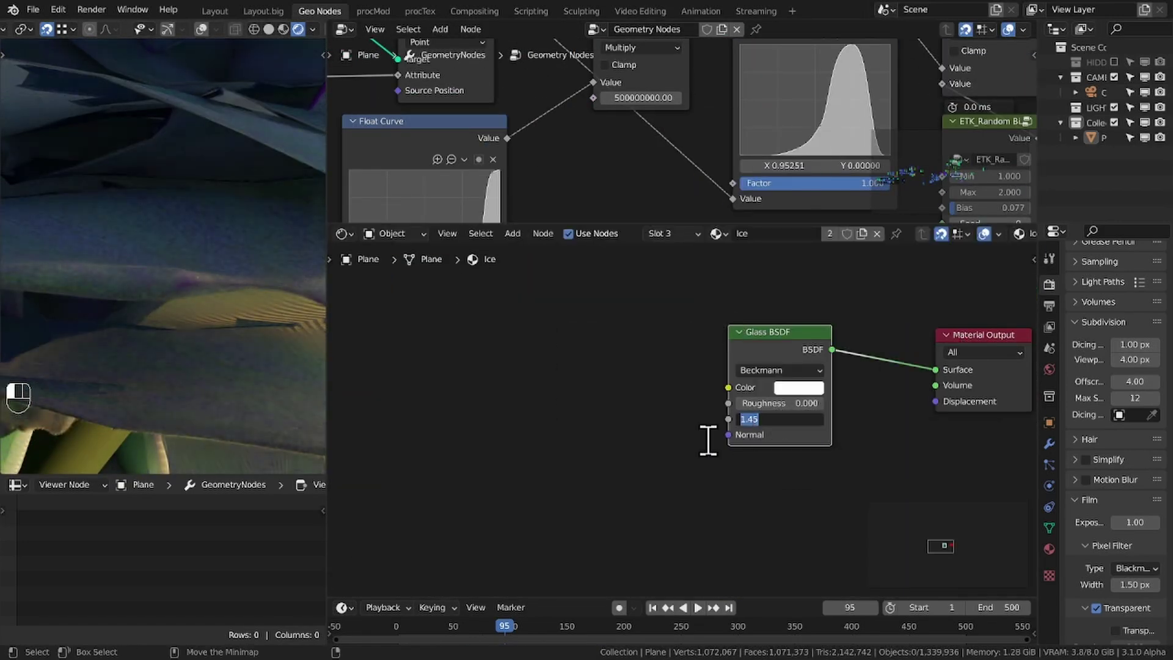
pyautogui.hotkey('shift', 'a')
pyautogui.click(684, 155)
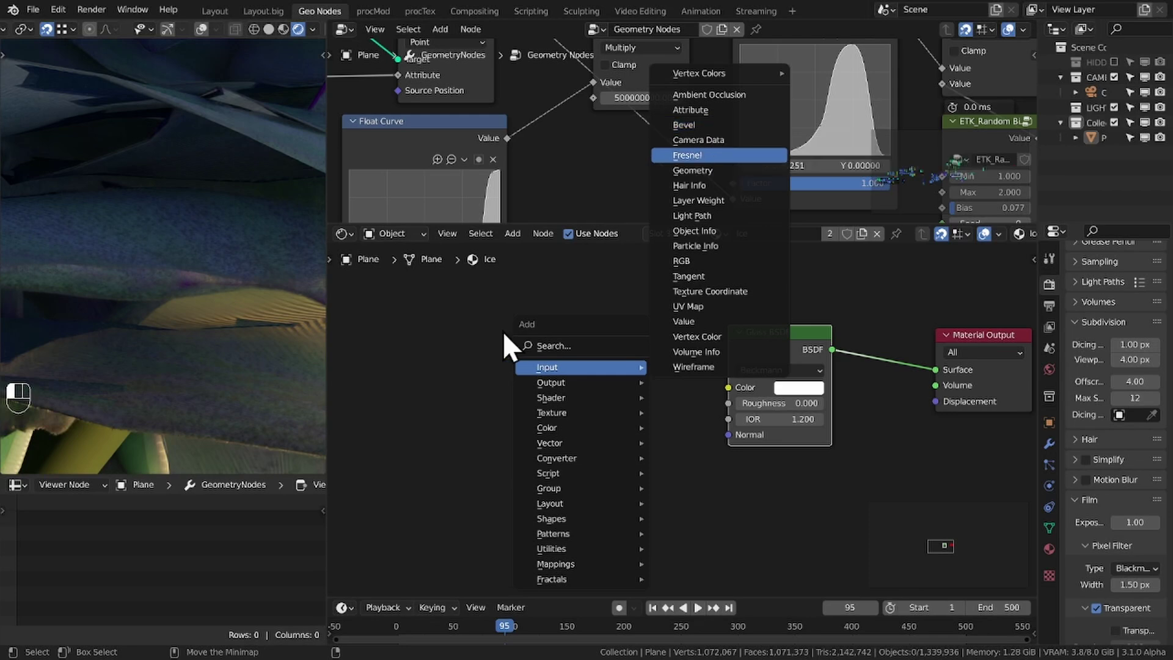
pyautogui.click(503, 342)
pyautogui.hotkey('shift', 'a')
pyautogui.click(550, 336)
pyautogui.click(590, 460)
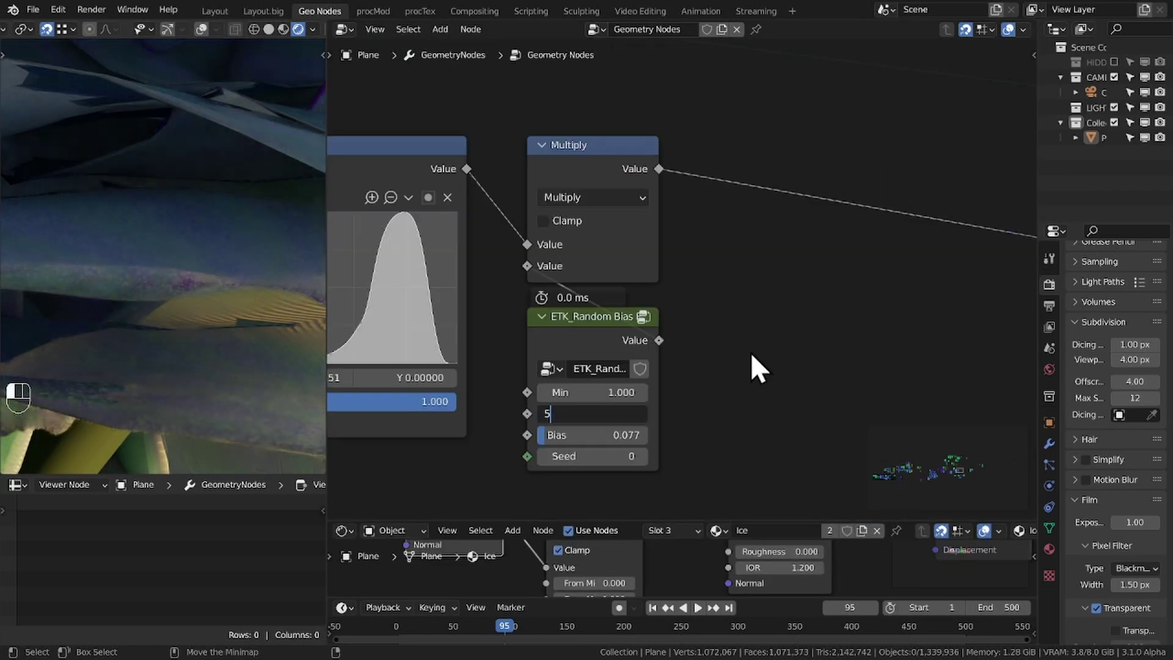
# Set the ETK_Random Bias Max to 5 and mute the output link of the Ice Set Material node
pyautogui.scroll(-3, 750, 352)
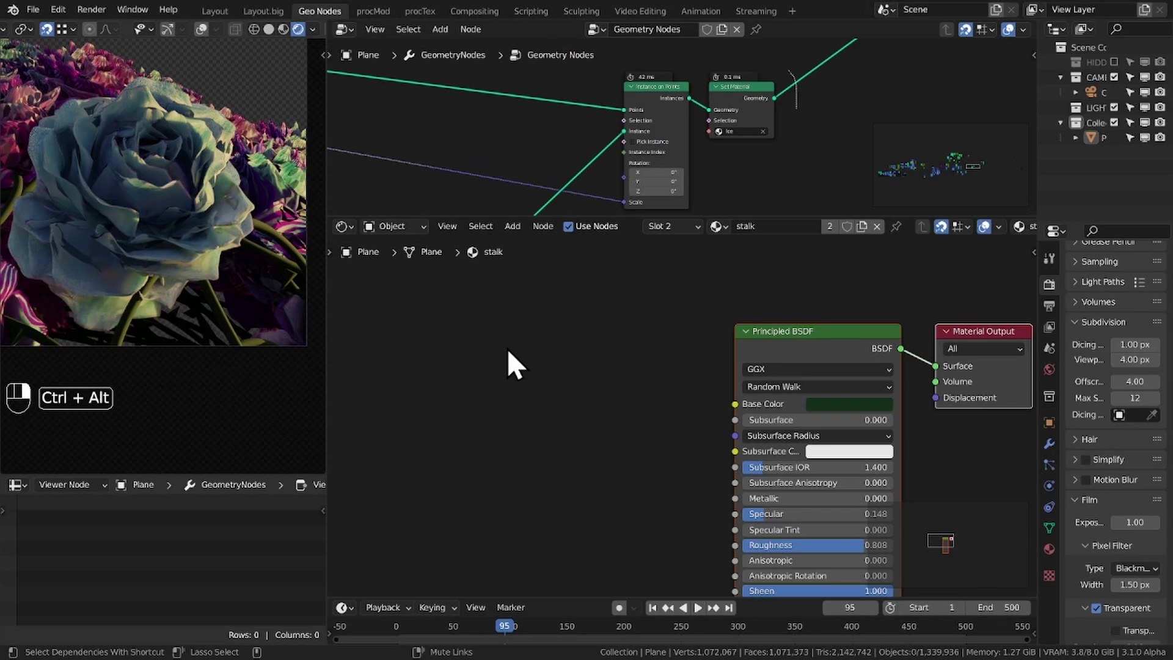
pyautogui.press('super')
pyautogui.press('super')
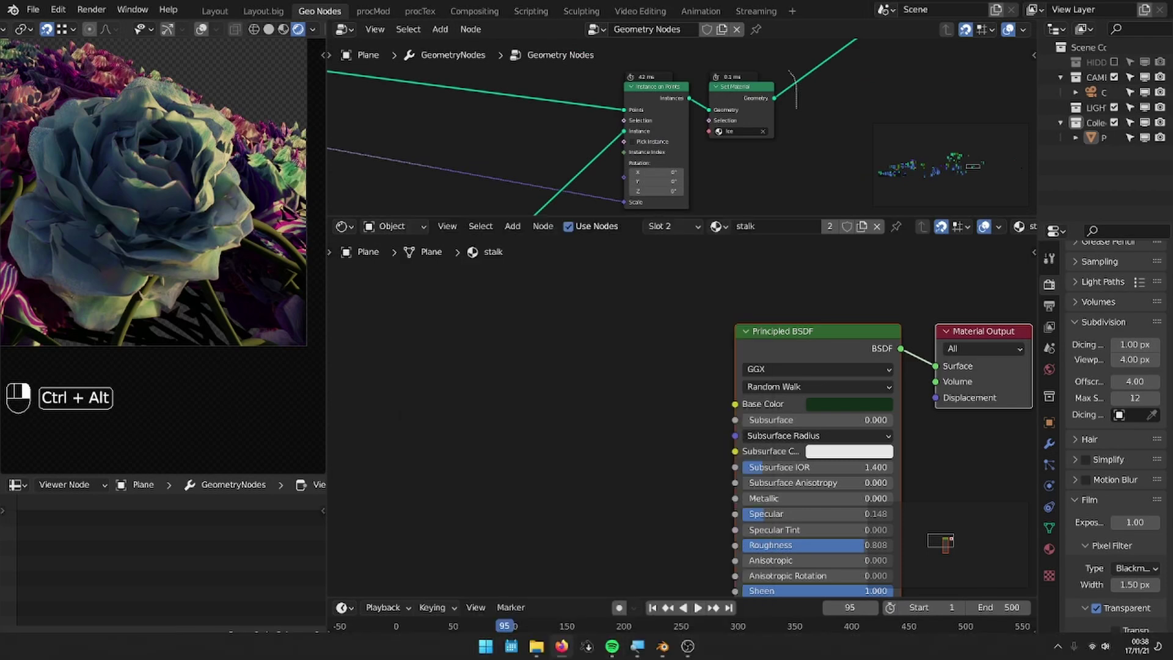
pyautogui.keyDown('ctrl'); pyautogui.keyDown('alt'); pyautogui.moveTo(796, 108); pyautogui.dragTo(796, 110, button='right'); pyautogui.keyUp('alt'); pyautogui.keyUp('ctrl')
# Add a Noise Texture at scale 580.100 and a Bump node with strength 0.443 and distance 0.001 to the stalk material's Normal
pyautogui.hotkey('shift', 'a')
pyautogui.click(742, 459)
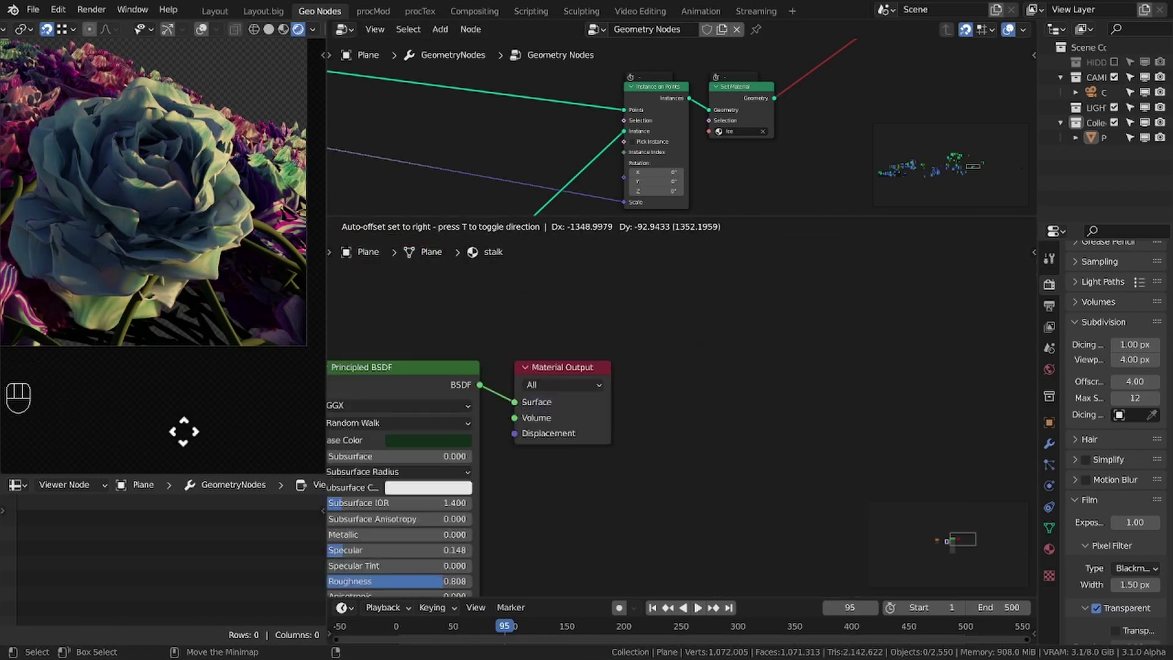
pyautogui.click(757, 394)
pyautogui.moveTo(451, 448); pyautogui.dragTo(538, 499)
pyautogui.click(610, 305)
pyautogui.moveTo(611, 343); pyautogui.dragTo(607, 427)
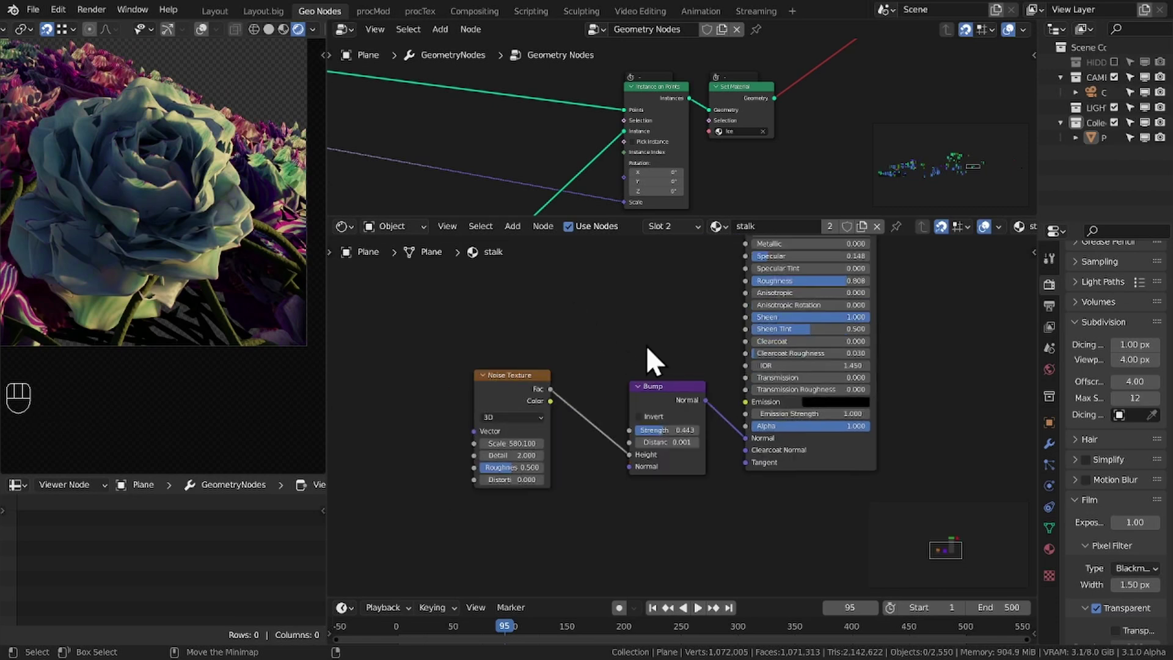
pyautogui.moveTo(586, 414); pyautogui.dragTo(729, 275)
# Give the camera depth of field focused on the rose with an F-Stop of 20.0, and save the file
pyautogui.moveTo(676, 218); pyautogui.dragTo(676, 530)
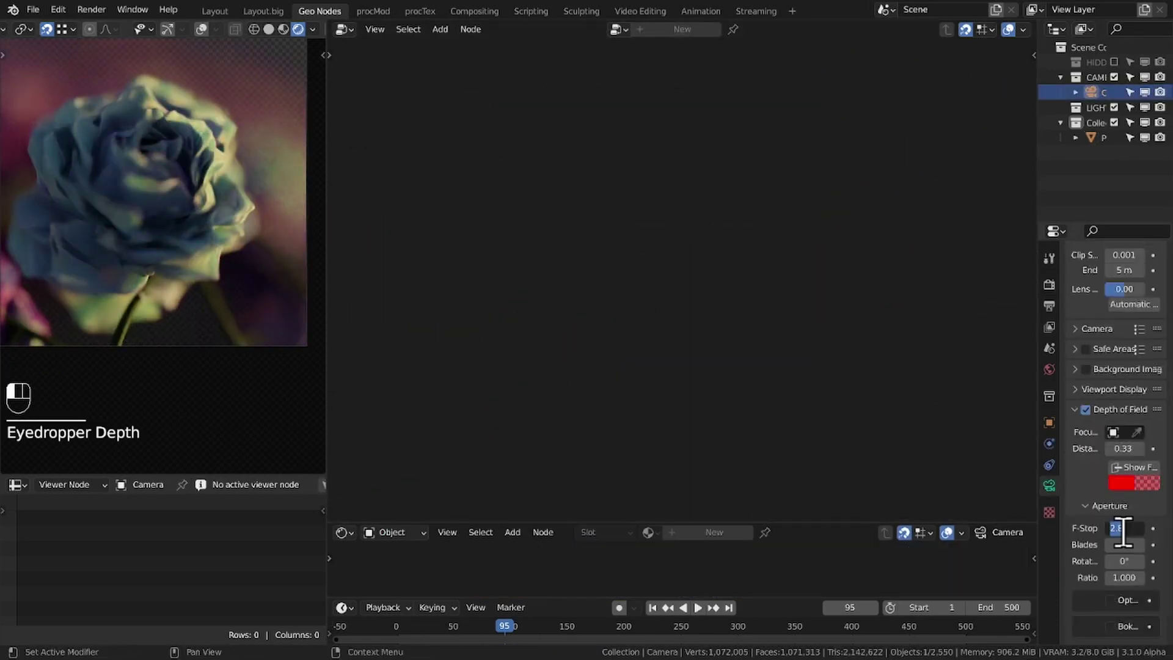
pyautogui.hotkey('ctrl', 's')
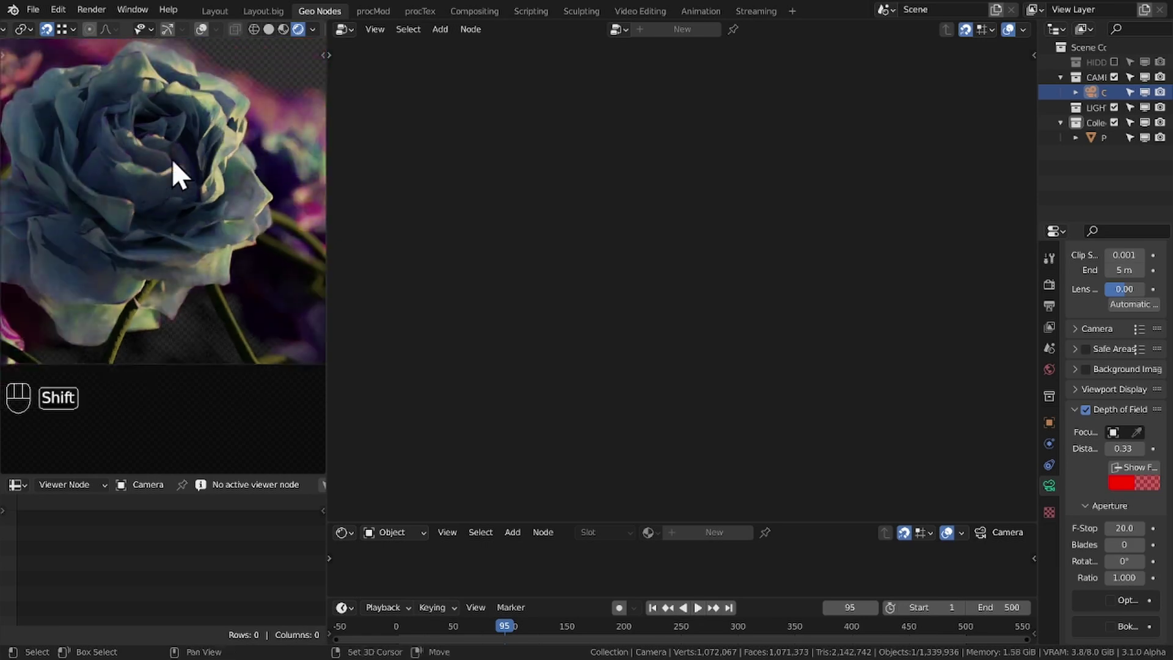
# Set the ETK_Random Bias node's Min to 2.000 and Max to 10.000
pyautogui.keyDown('shift'); pyautogui.moveTo(173, 163); pyautogui.dragTo(313, 374, button='middle'); pyautogui.keyUp('shift')
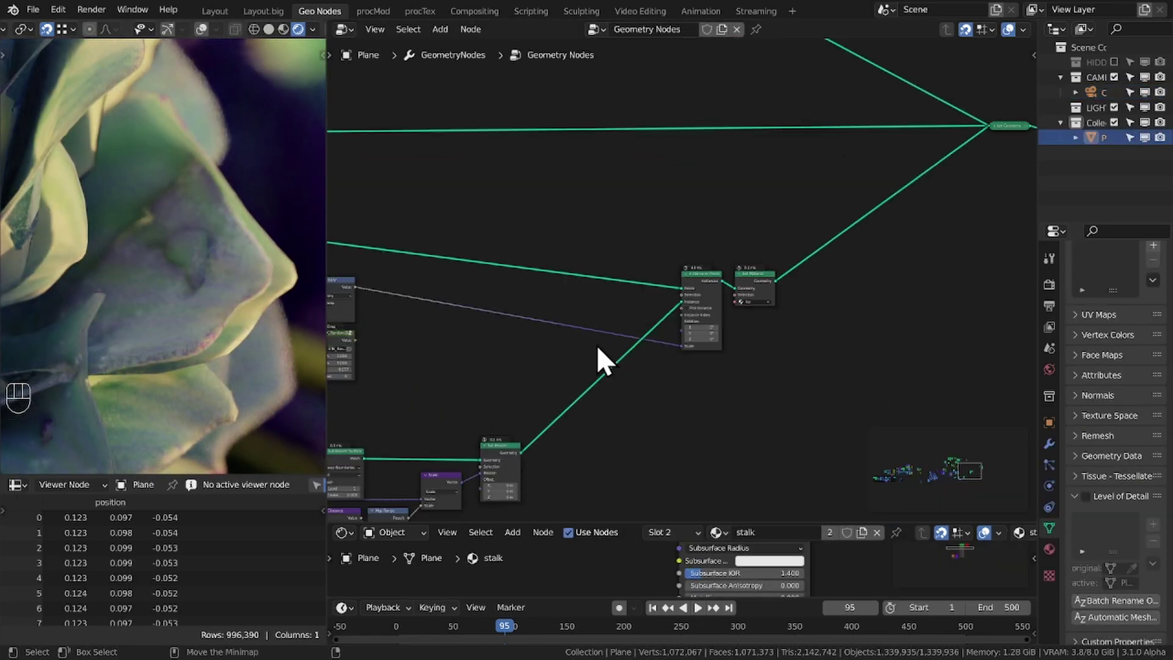
pyautogui.click(599, 395)
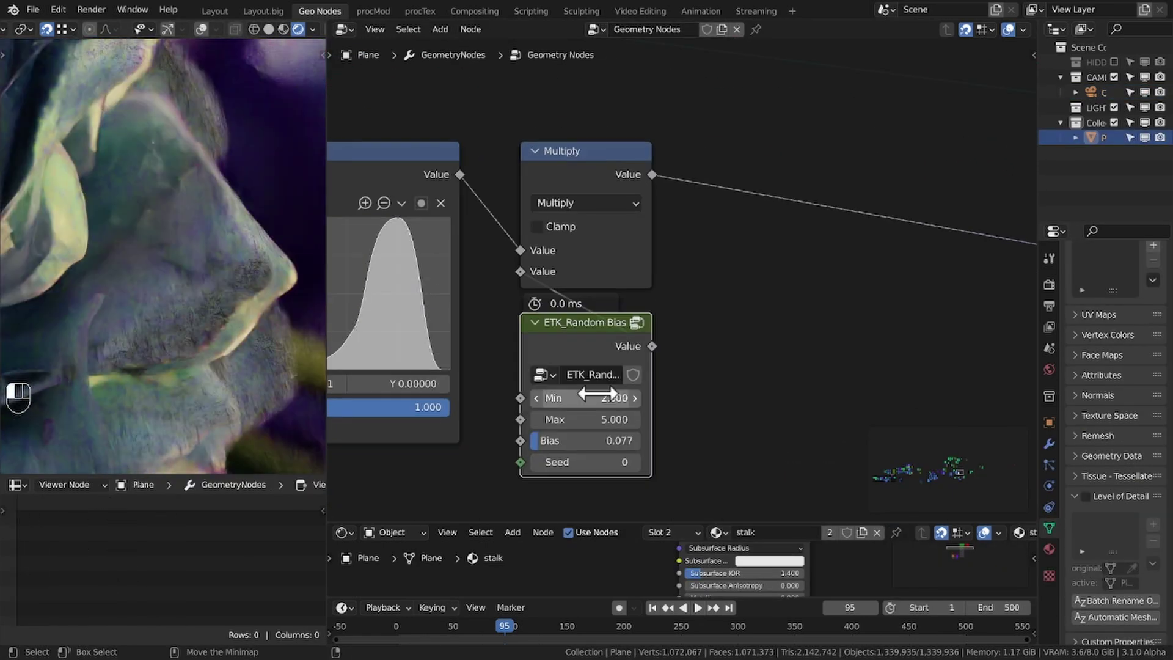
pyautogui.click(578, 416)
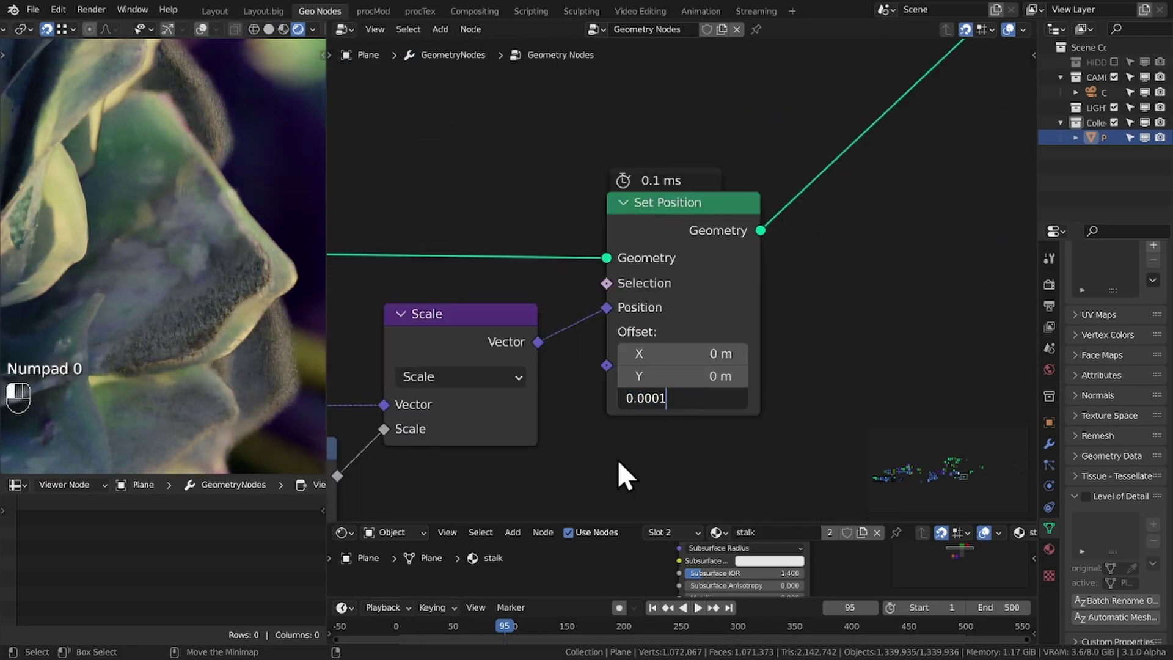
# Set the Set Position Z offset to 0.0001 m and link the distributed points' Rotation to Instance on Points
pyautogui.press('Return')
pyautogui.scroll(-6, 503, 380)
pyautogui.click(699, 403)
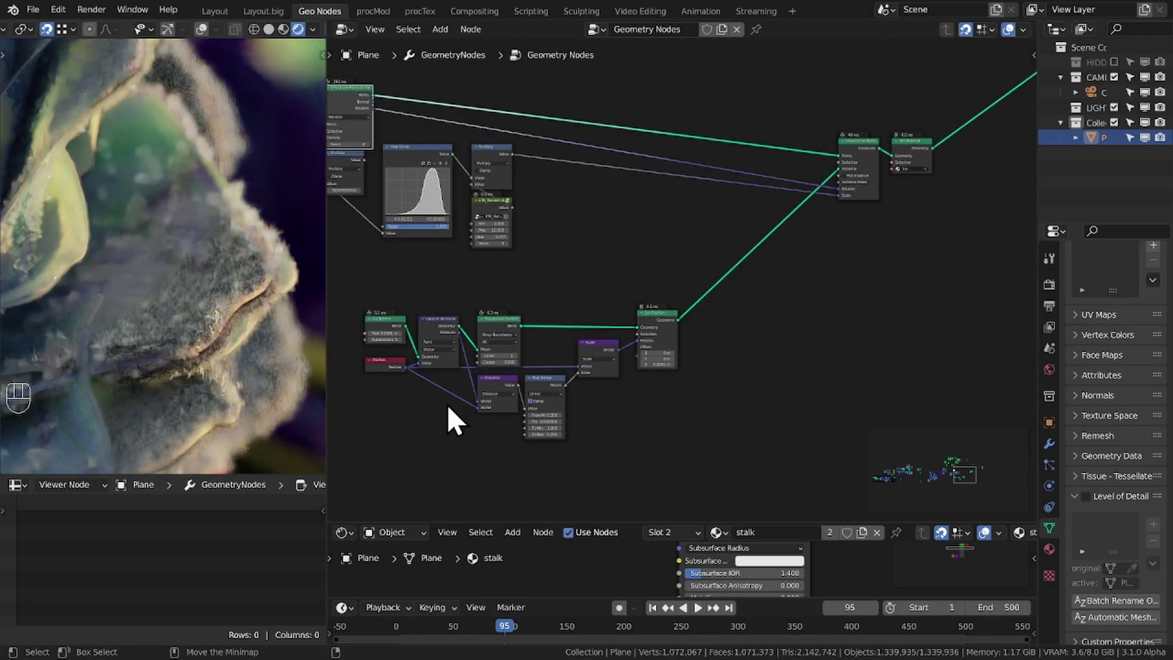
pyautogui.scroll(3, 662, 424)
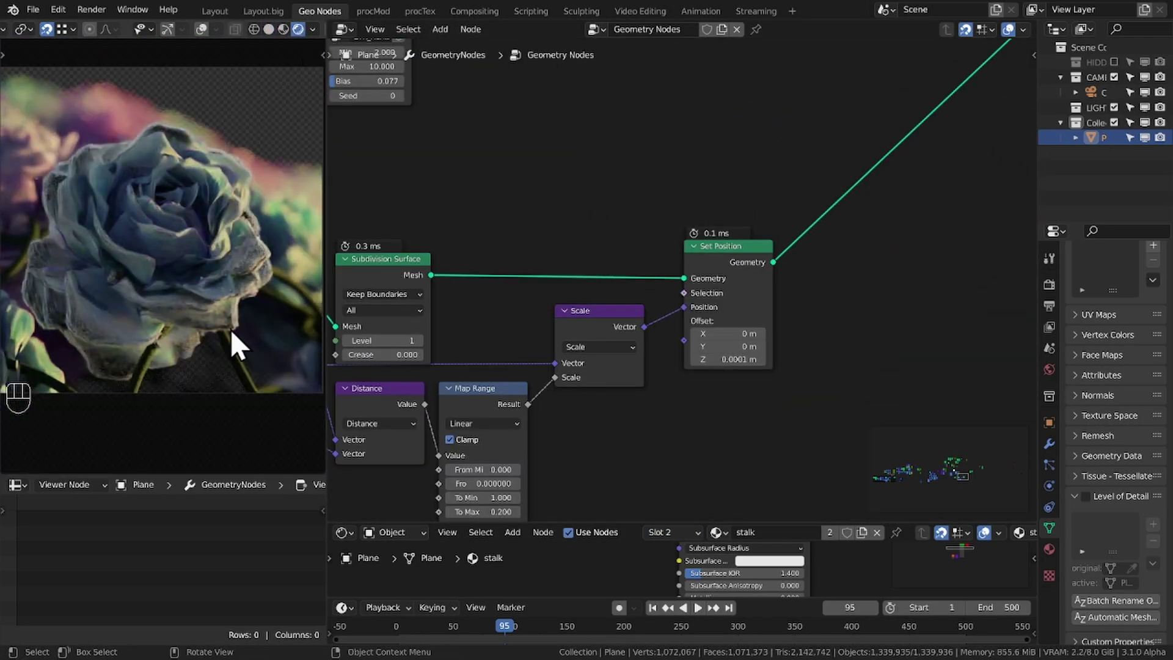
# Set the camera's depth of field to a 0.32 m focus distance and an F-Stop of 30.0
pyautogui.click(1100, 92)
pyautogui.moveTo(1037, 445); pyautogui.dragTo(951, 445)
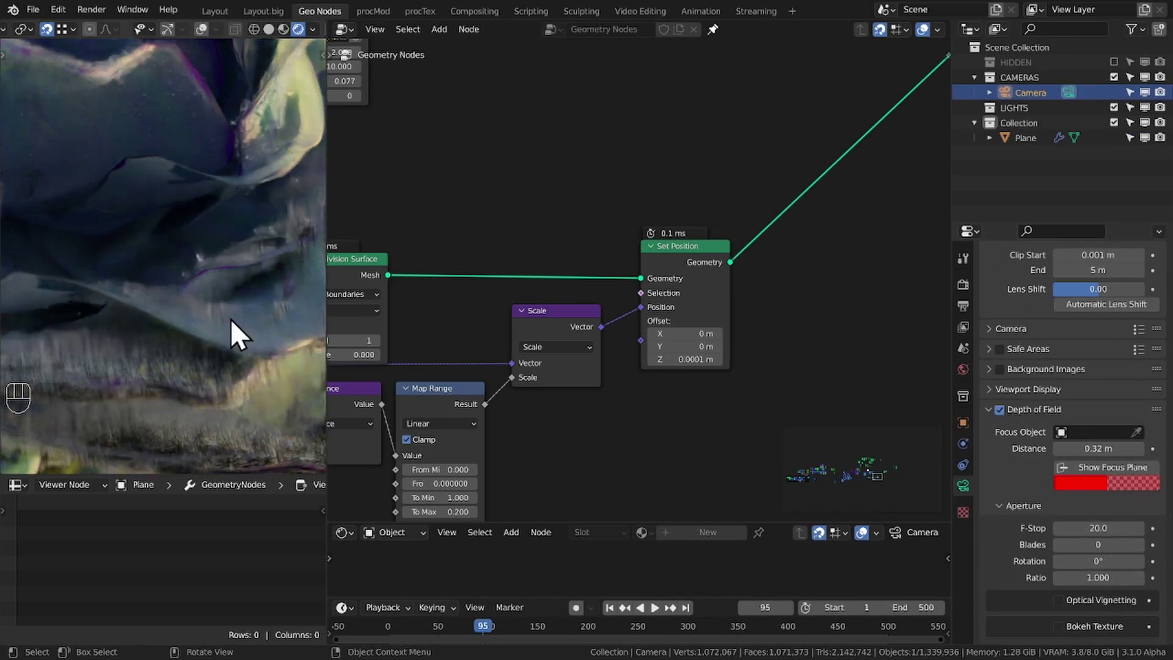
pyautogui.click(999, 409)
pyautogui.moveTo(1095, 535); pyautogui.dragTo(1112, 535)
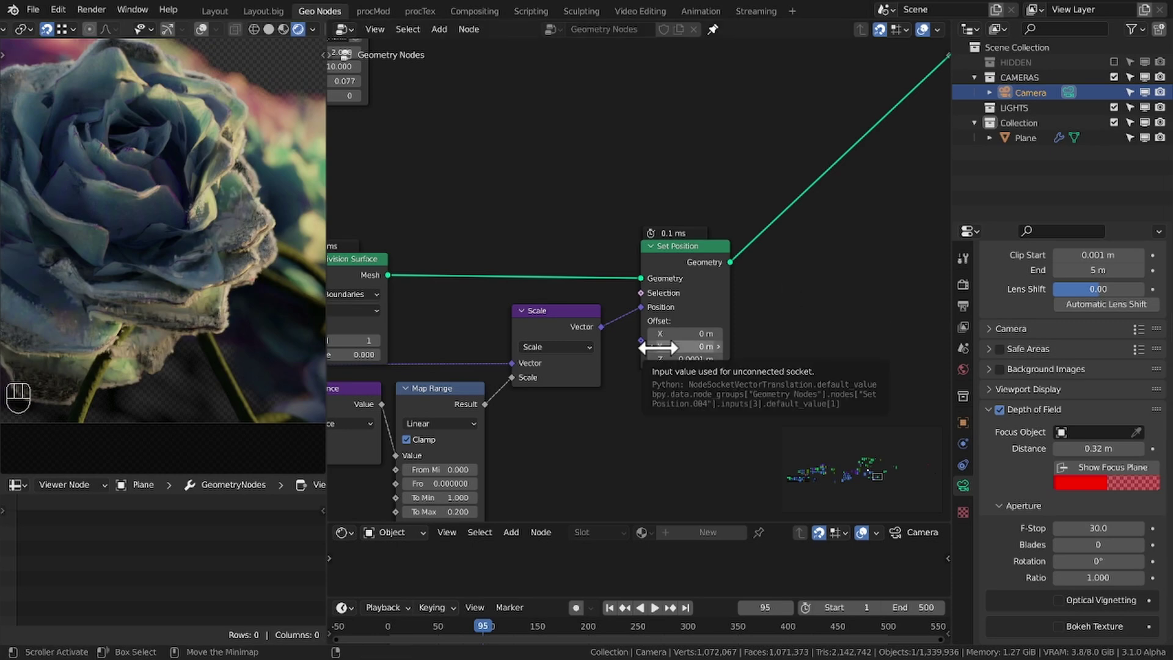
# Wire the Petal material's Principled BSDF directly to the Material Output, with Subsurface 0.002 and Subsurface Anisotropy 1.000
pyautogui.moveTo(657, 347); pyautogui.dragTo(725, 320, button='middle')
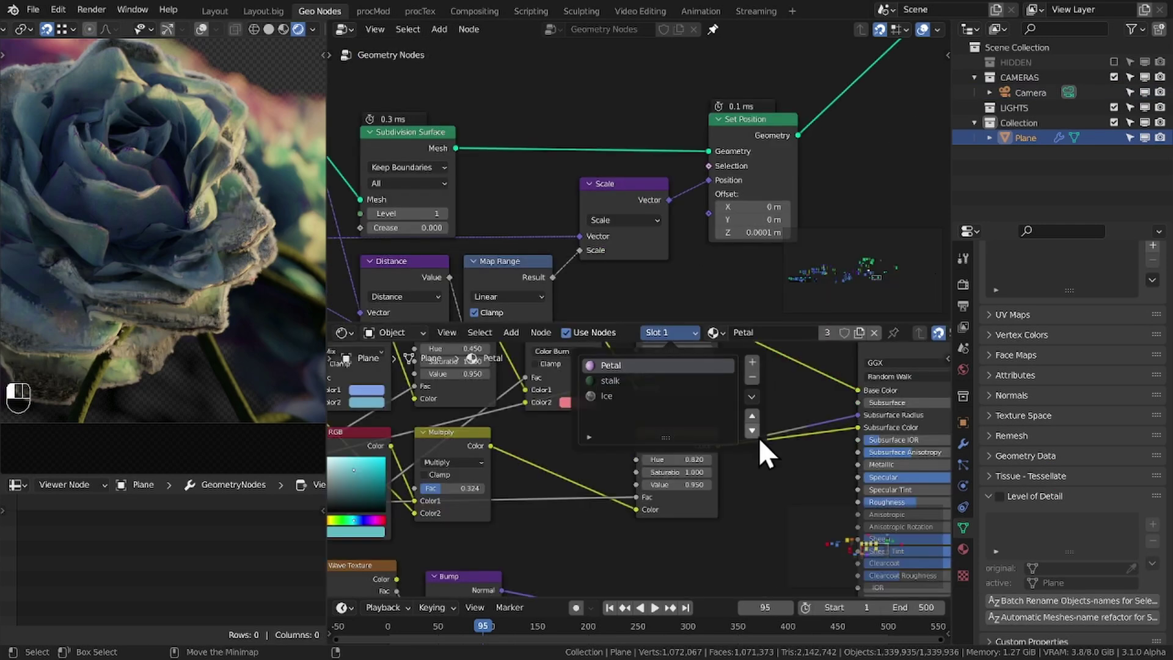
pyautogui.keyDown('alt'); pyautogui.moveTo(759, 438); pyautogui.dragTo(490, 534); pyautogui.keyUp('alt')
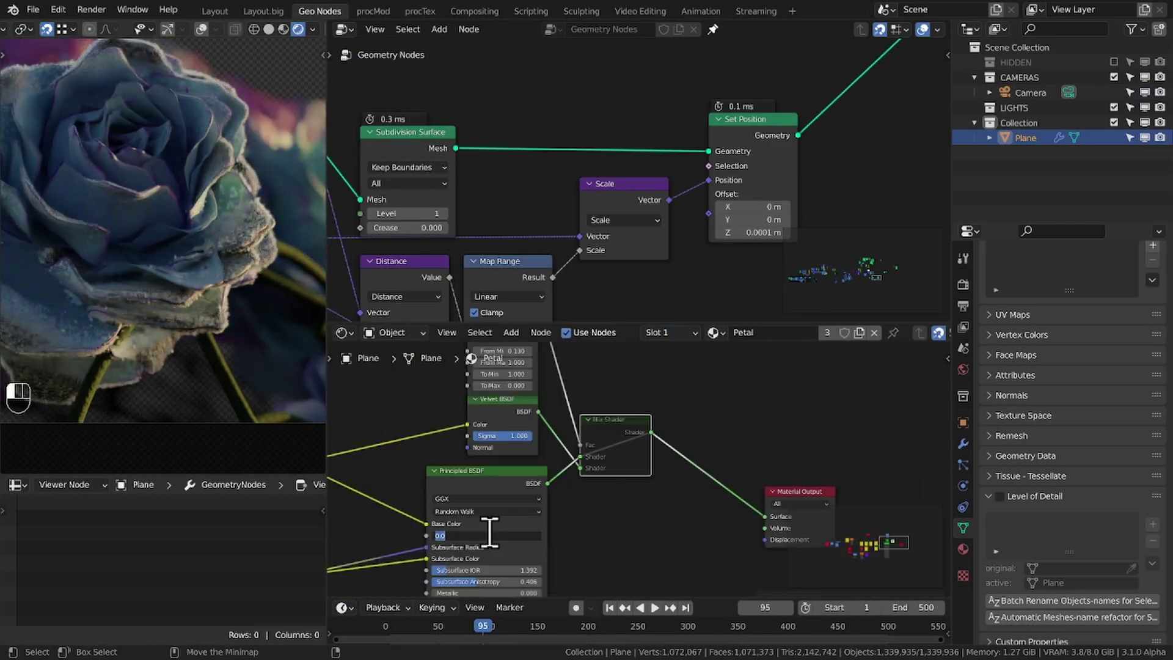
pyautogui.moveTo(584, 483); pyautogui.dragTo(644, 492, button='middle')
pyautogui.keyDown('ctrl'); pyautogui.moveTo(644, 493); pyautogui.dragTo(551, 486, button='right'); pyautogui.keyUp('ctrl')
pyautogui.keyDown('ctrl'); pyautogui.keyDown('shift'); pyautogui.click(551, 486); pyautogui.keyUp('shift'); pyautogui.keyUp('ctrl')
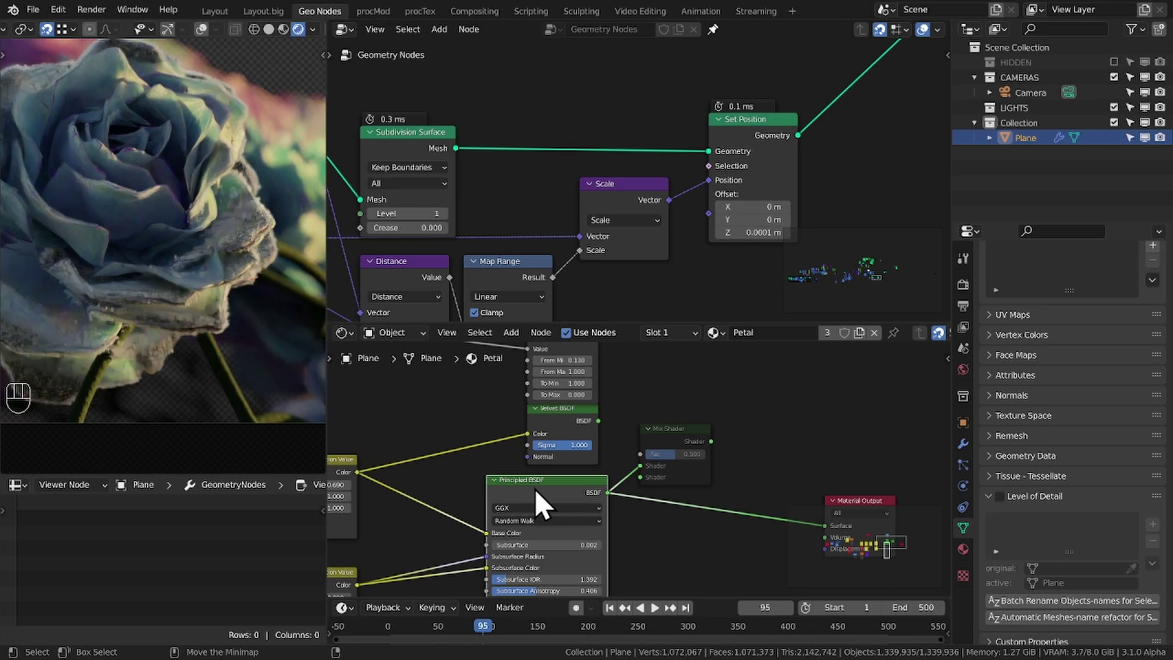
pyautogui.press('KP_Decimal')
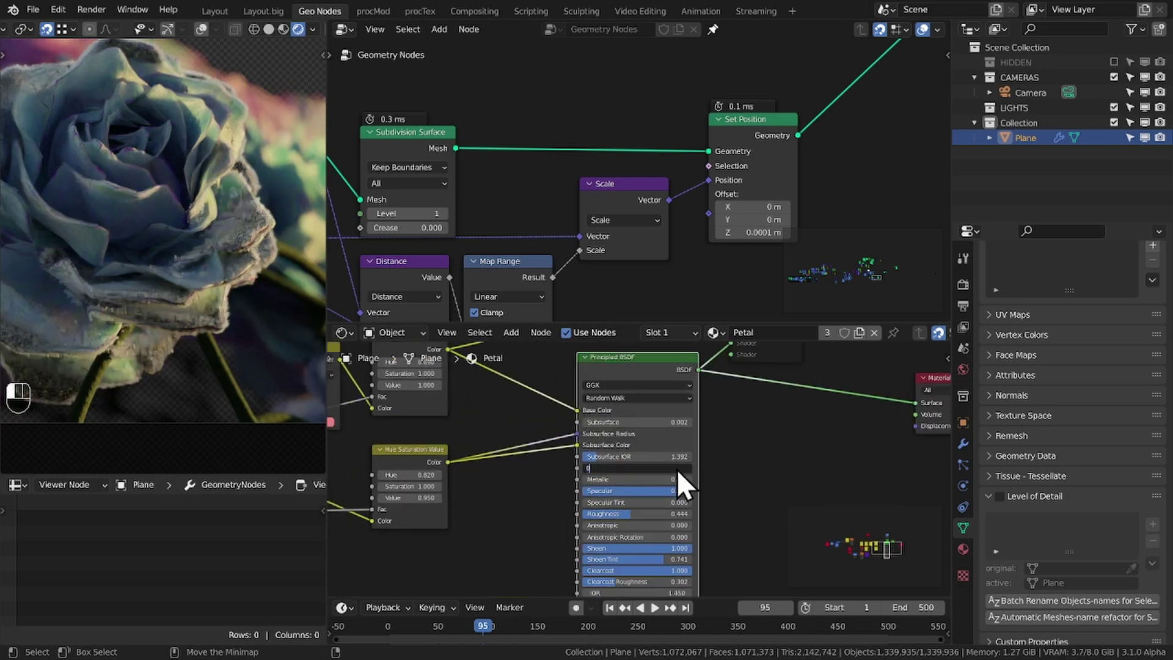
pyautogui.moveTo(672, 323); pyautogui.dragTo(673, 532)
# Change the Set Position node's Z offset to 0.0003 m
pyautogui.scroll(-3, 678, 428)
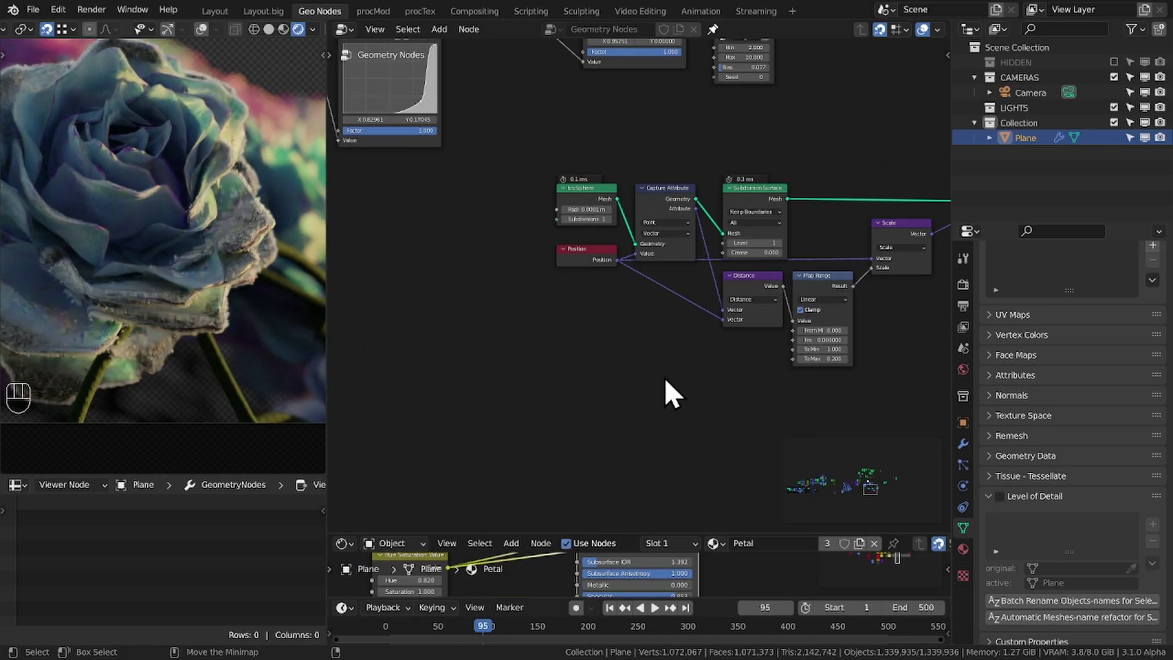
pyautogui.press('KP_Decimal')
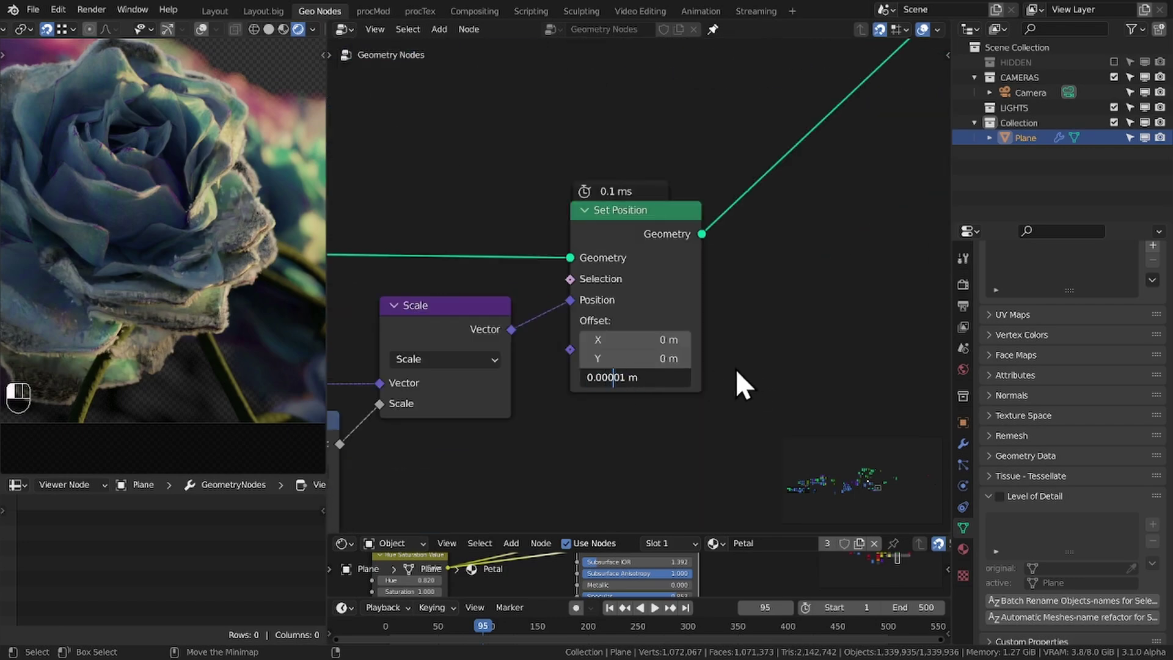
pyautogui.press('BackSpace')
pyautogui.click(632, 378)
pyautogui.write('0.0003')
pyautogui.press('Return')
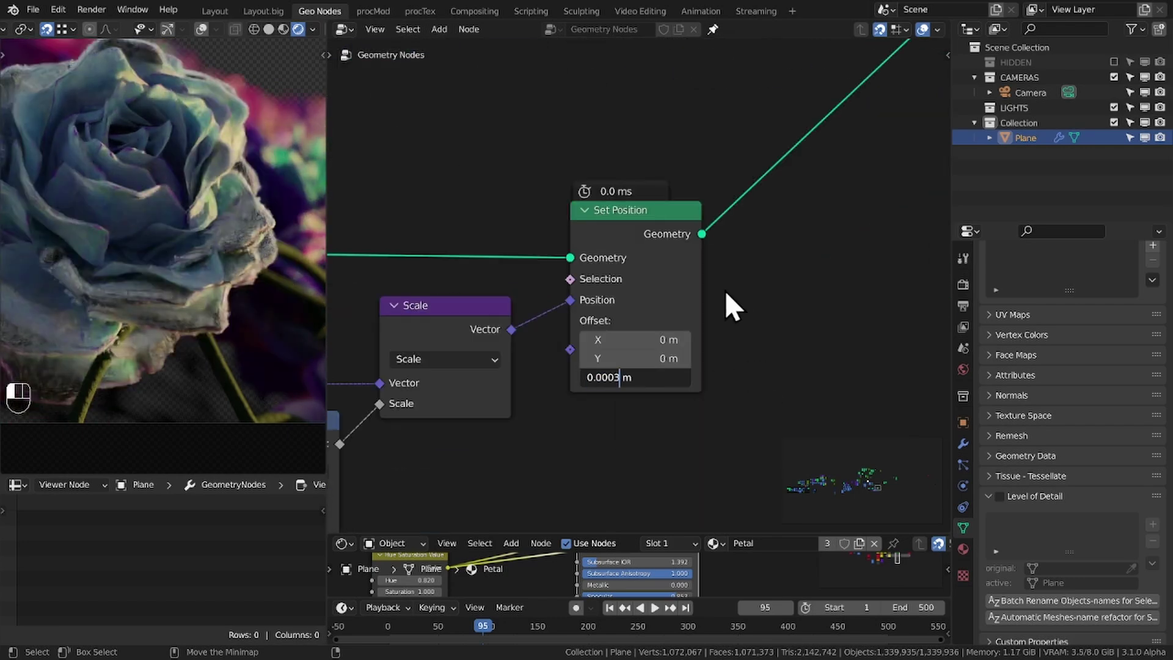